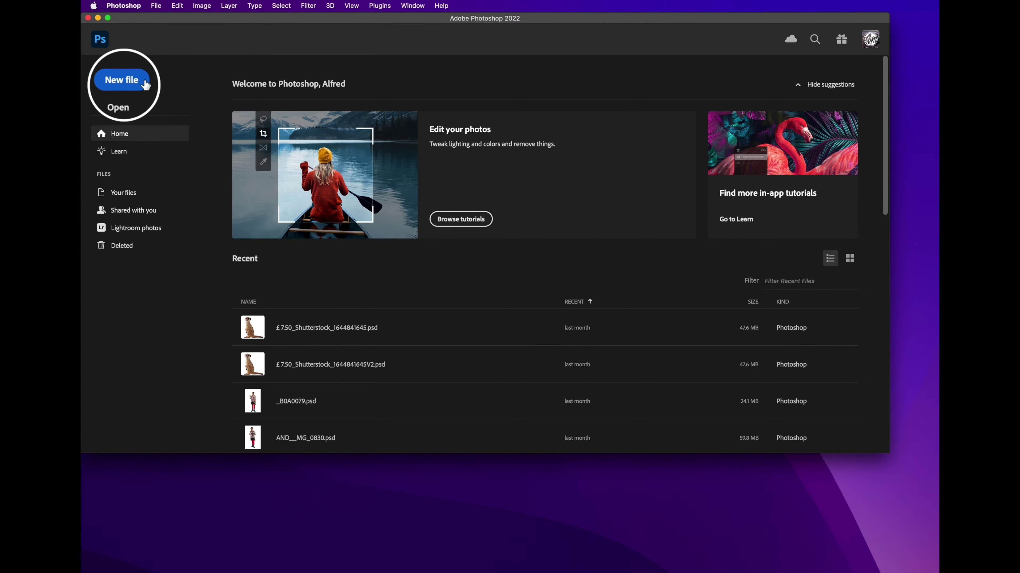
Step: Create Untitled-1 as a blank white 1000 × 1000 px RGB document at 72 ppi
{"action": "left_click", "coordinate": [123, 81]}
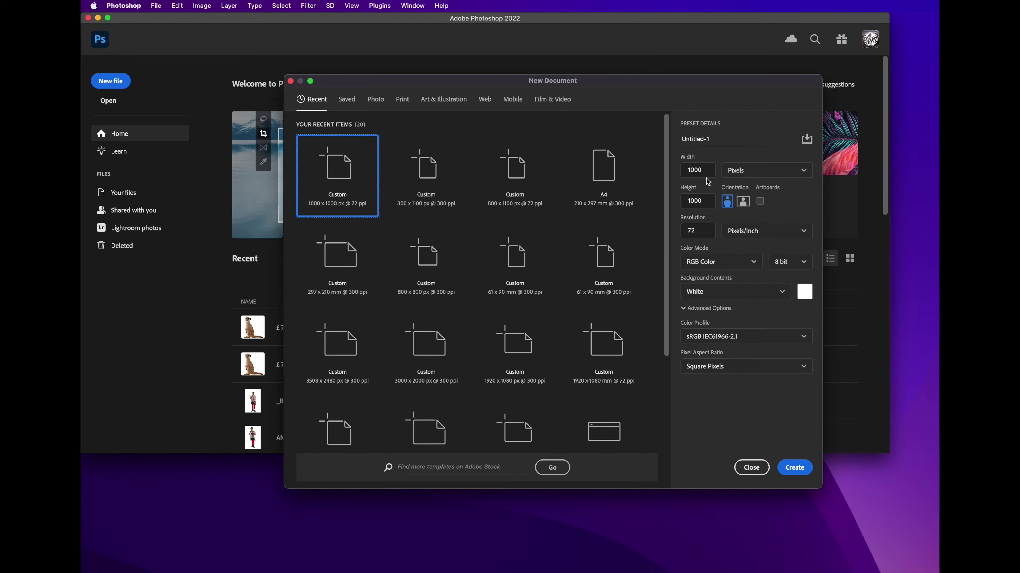
{"action": "left_click", "coordinate": [701, 170]}
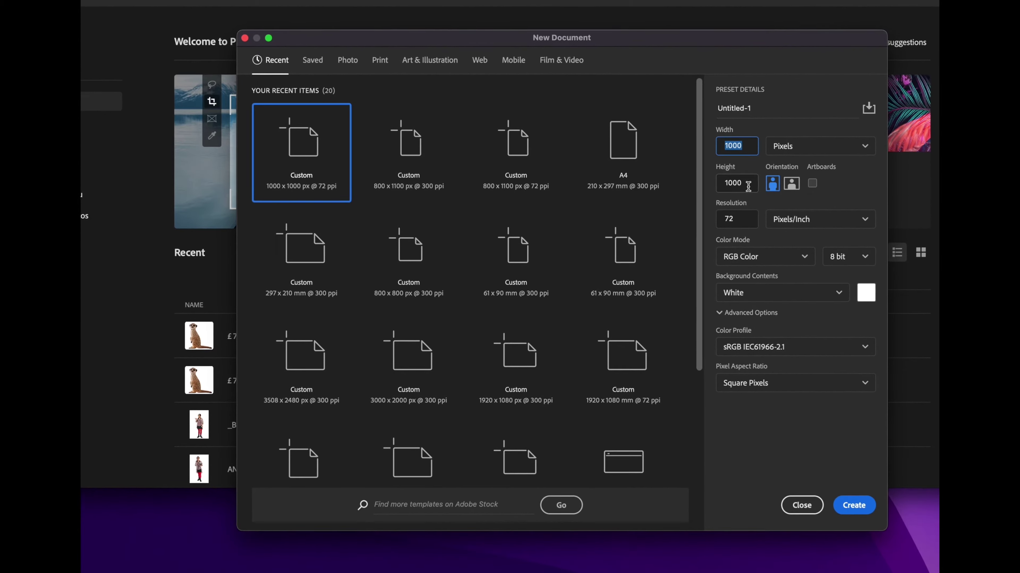
{"action": "left_click", "coordinate": [748, 184]}
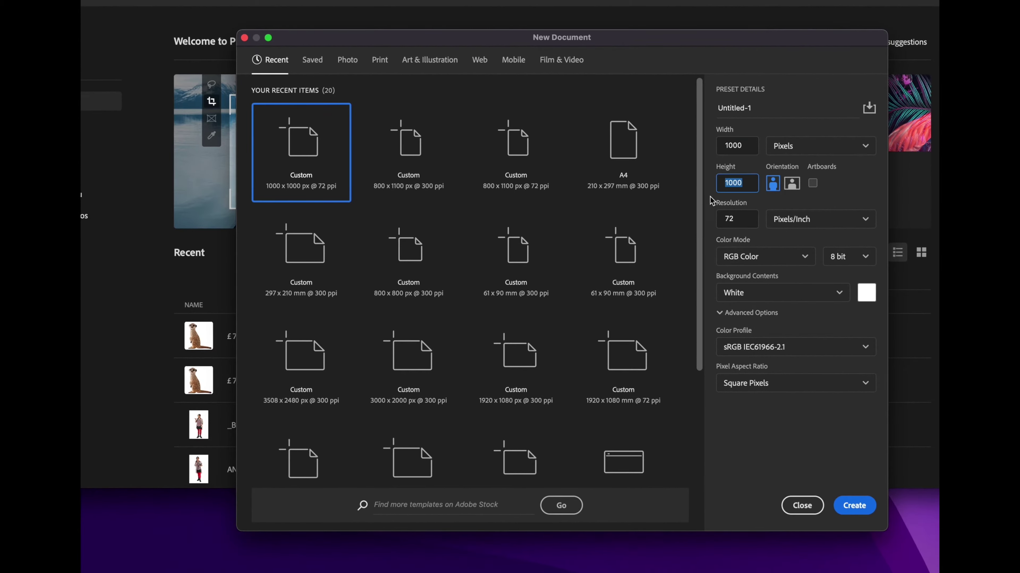
{"action": "left_click", "coordinate": [741, 217]}
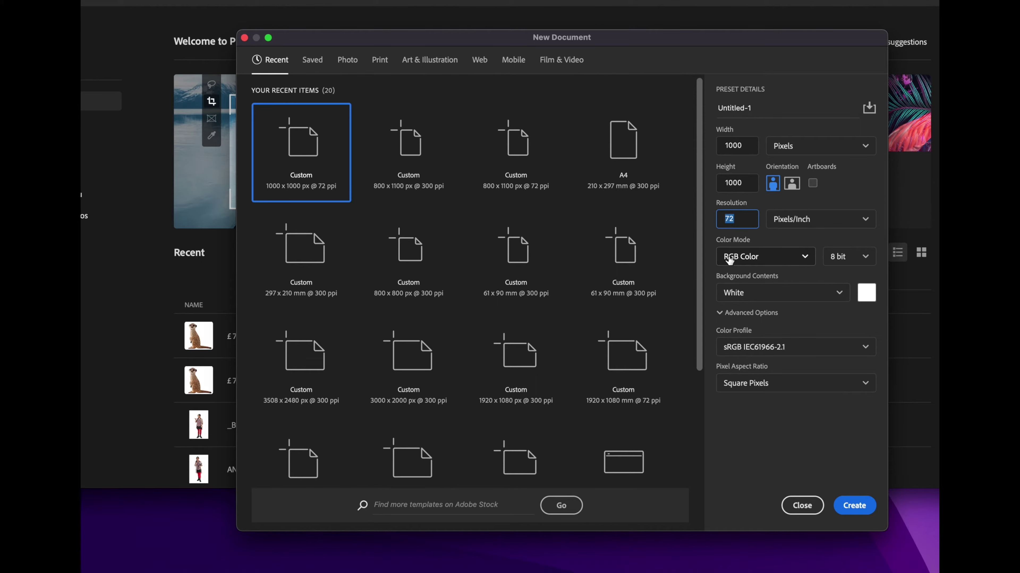
{"action": "left_click", "coordinate": [854, 505]}
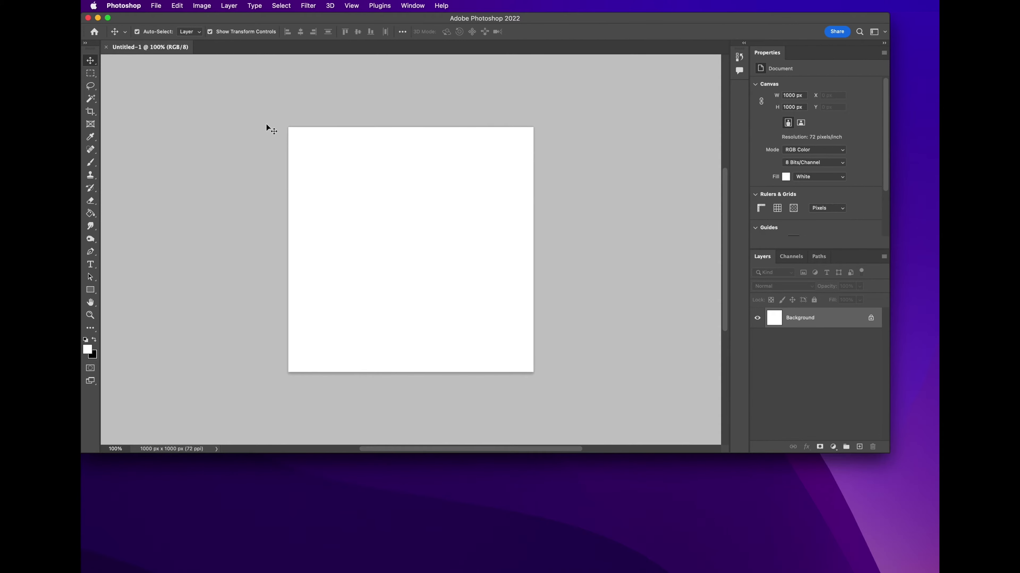
Step: Switch from Photoshop to the Finder window showing the Patterns folder's four JPG files
{"action": "key", "text": "ctrl+Up"}
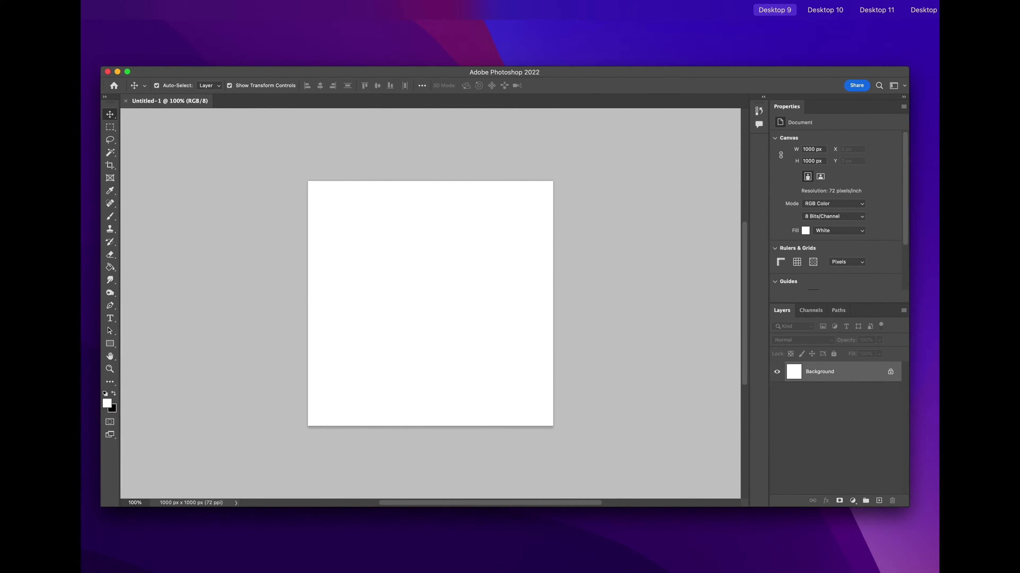
{"action": "key", "text": "Escape"}
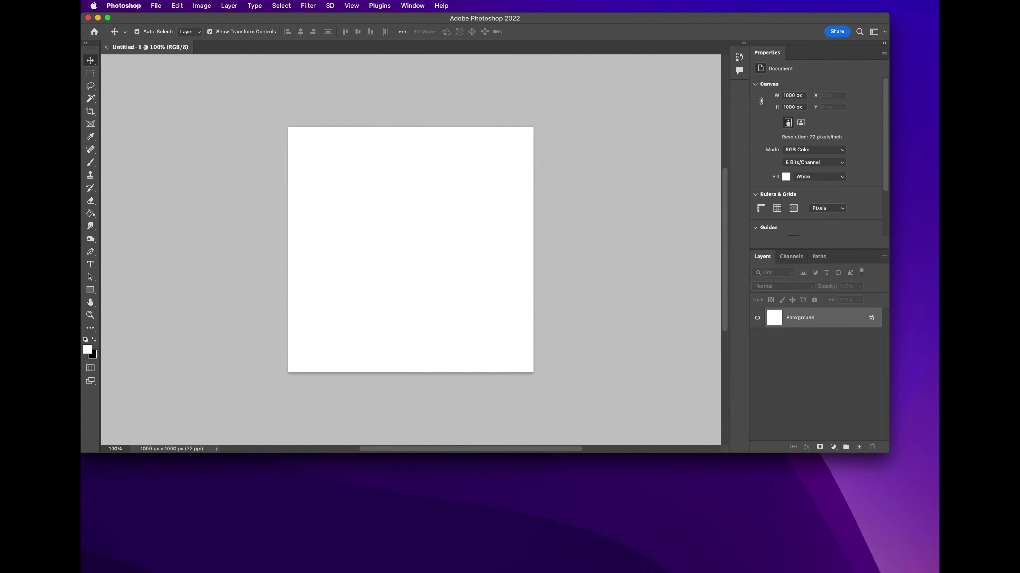
{"action": "key", "text": "super+Tab"}
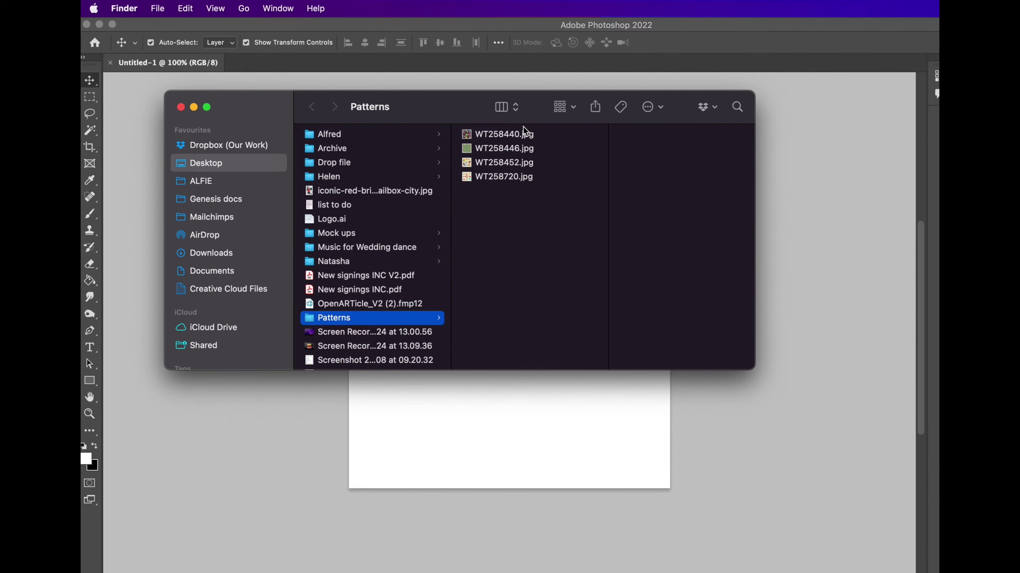
Step: Drag the four WT pattern JPGs, WT258440 to WT258720, from Finder onto the Untitled-1 canvas
{"action": "left_click", "coordinate": [521, 134]}
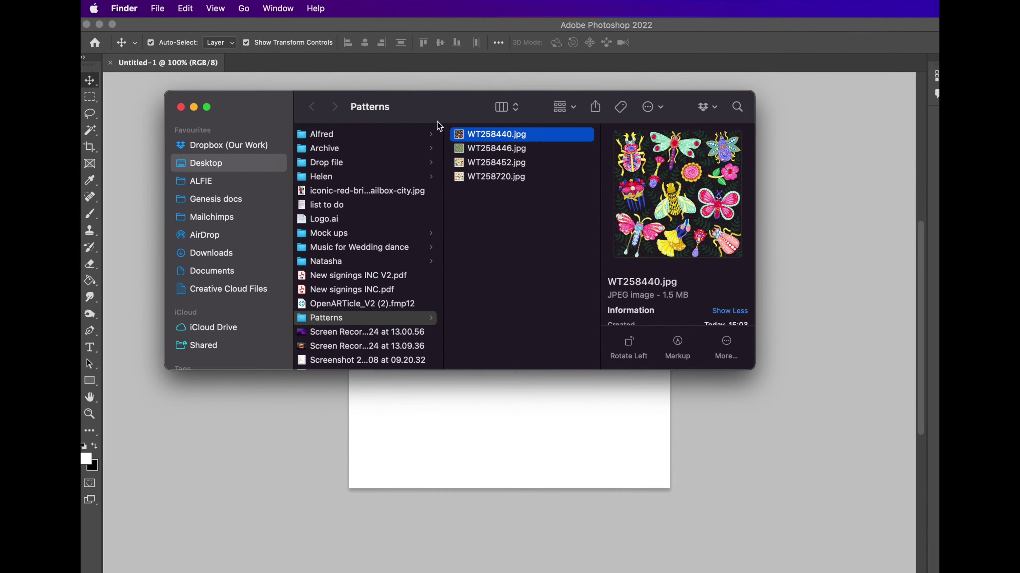
{"action": "left_click_drag", "start_coordinate": [450, 107], "coordinate": [797, 43]}
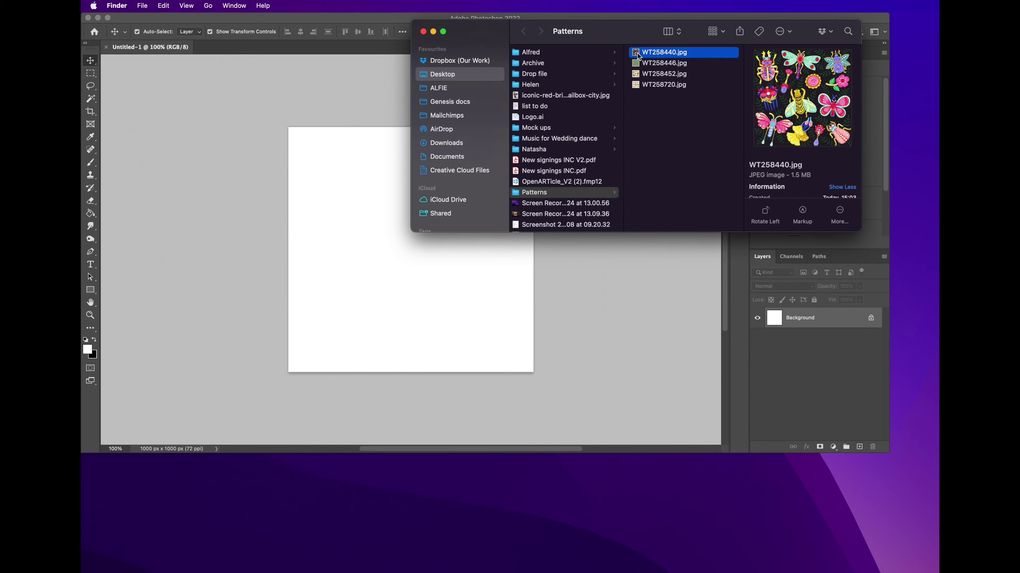
{"action": "left_click", "coordinate": [655, 81], "text": "shift"}
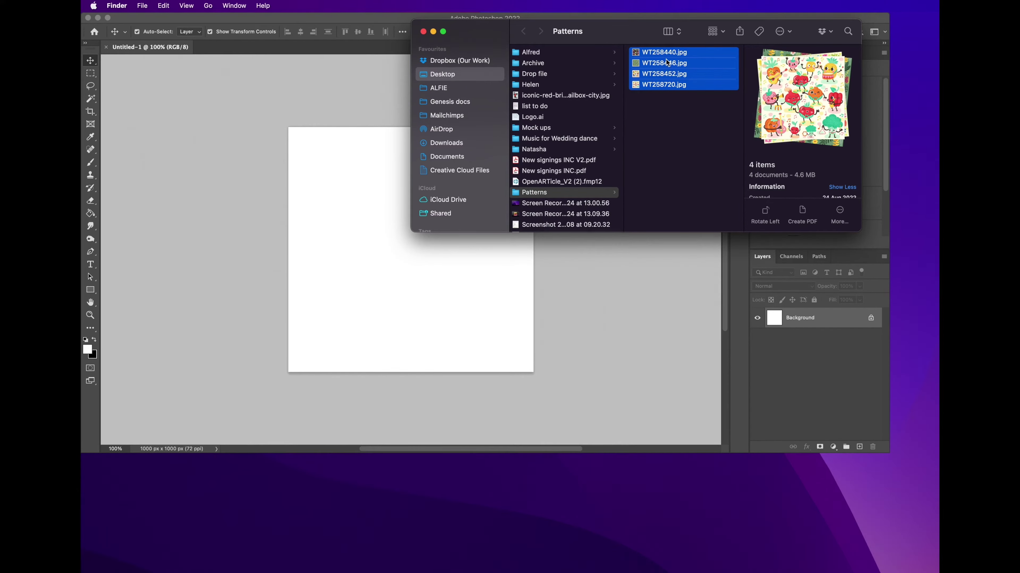
{"action": "left_click_drag", "start_coordinate": [666, 59], "coordinate": [387, 303]}
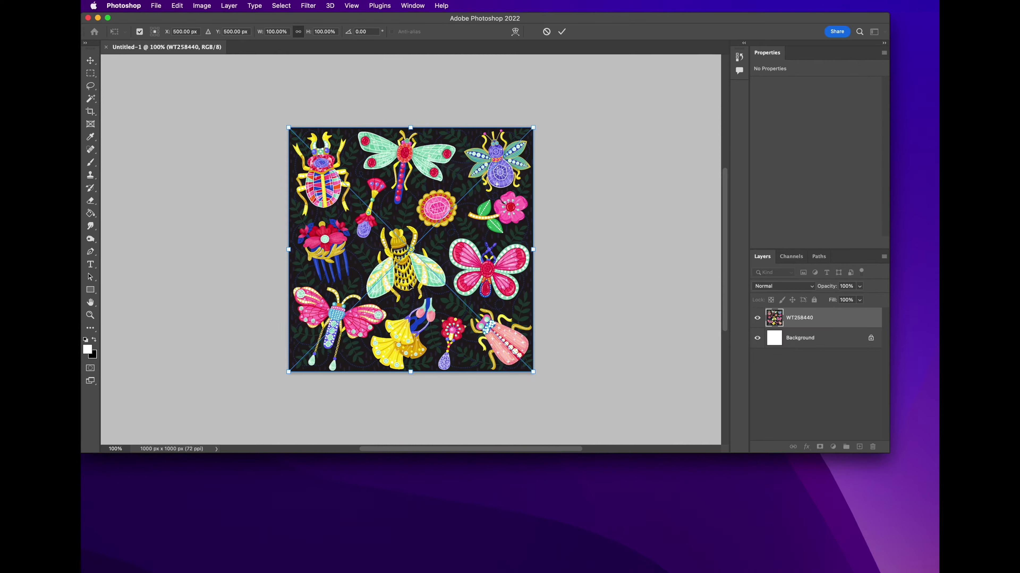
Step: Commit all four placed images as layers WT258440, WT258446, WT258452 and WT258720 above Background
{"action": "left_click", "coordinate": [562, 34]}
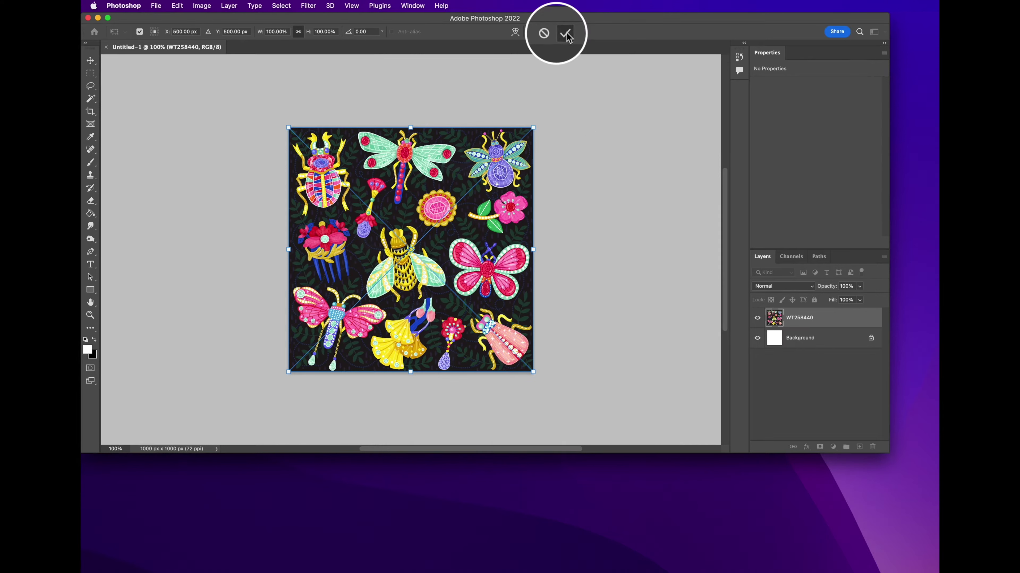
{"action": "left_click", "coordinate": [563, 32]}
{"action": "left_click", "coordinate": [562, 32]}
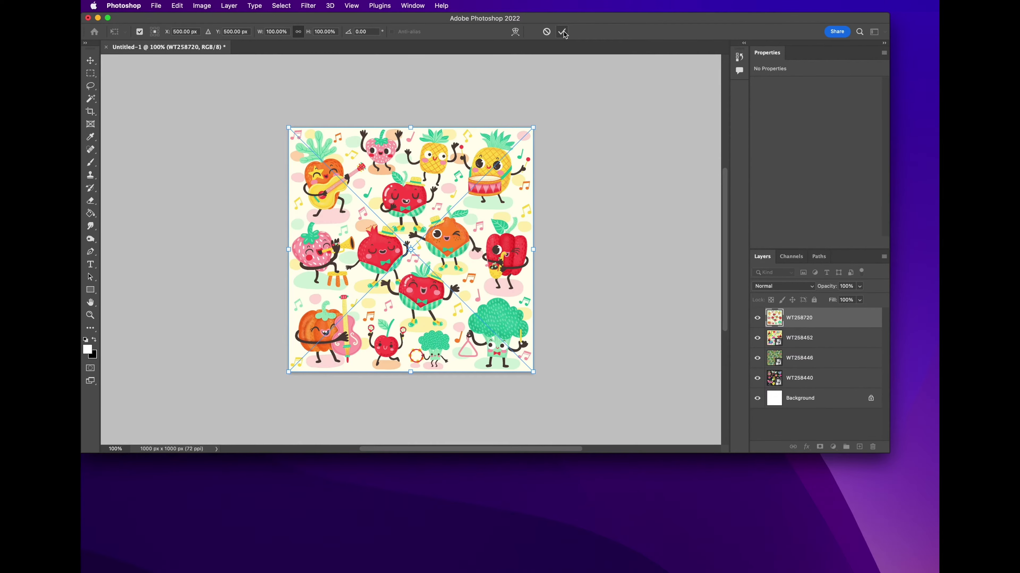
{"action": "left_click", "coordinate": [562, 33]}
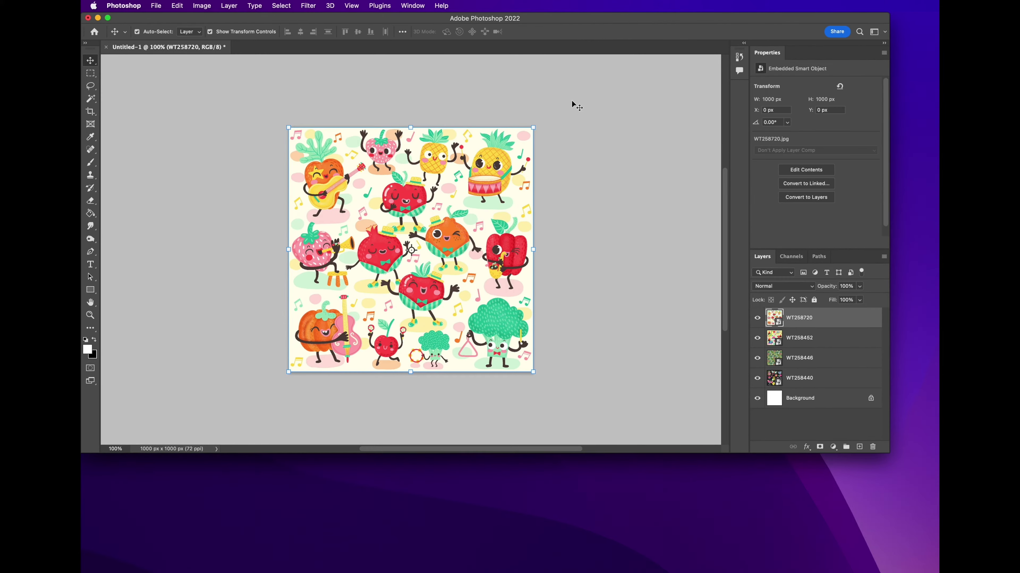
{"action": "left_click", "coordinate": [830, 433]}
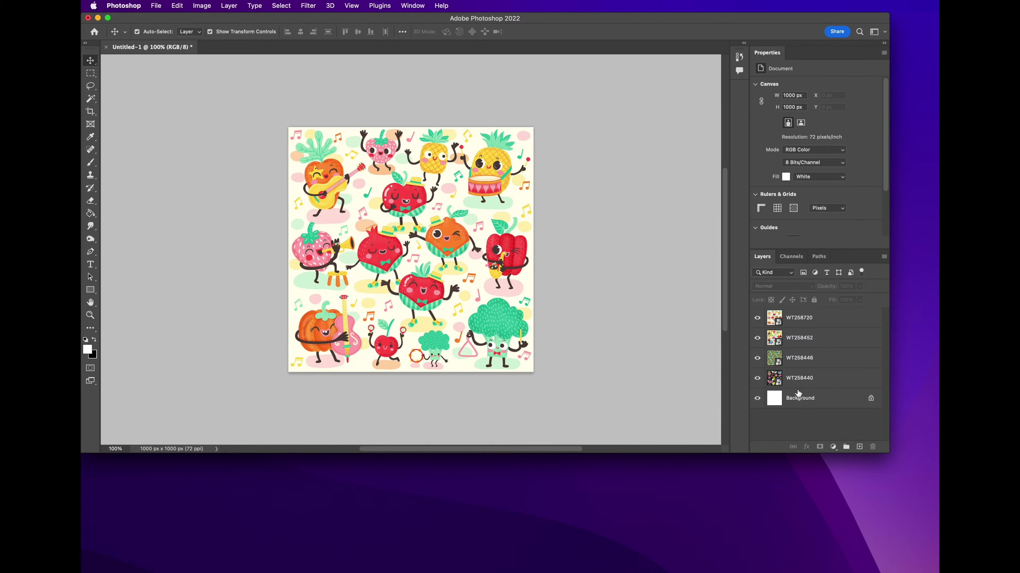
Step: Unlock the white Background layer into Layer 0 and delete it
{"action": "left_click", "coordinate": [840, 404]}
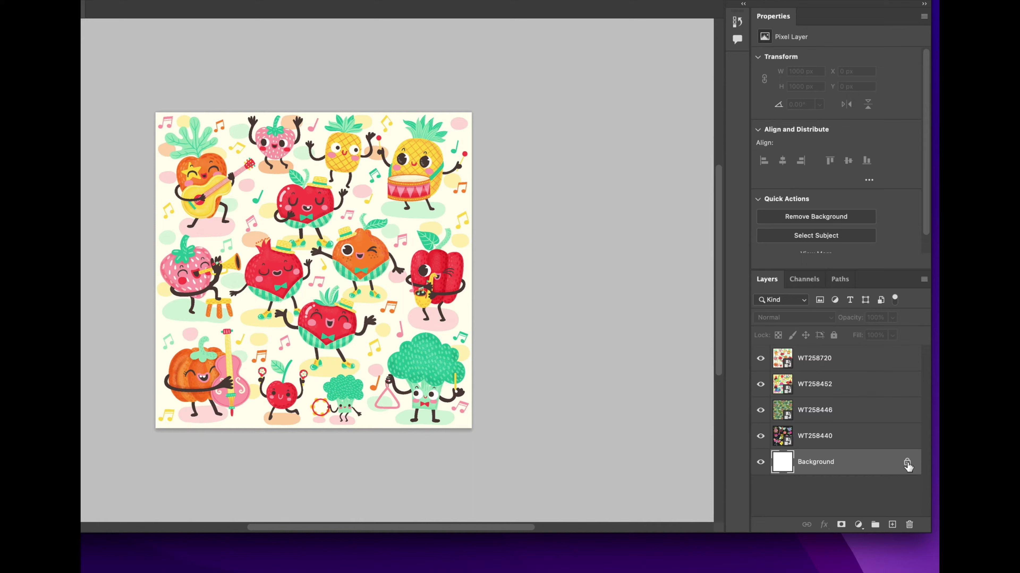
{"action": "left_click", "coordinate": [906, 464]}
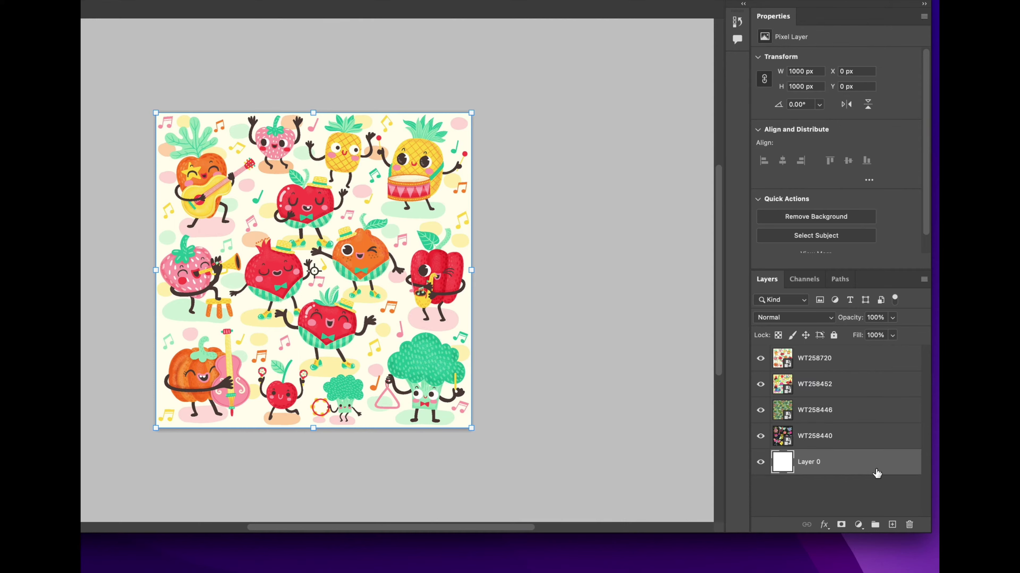
{"action": "key", "text": "Delete"}
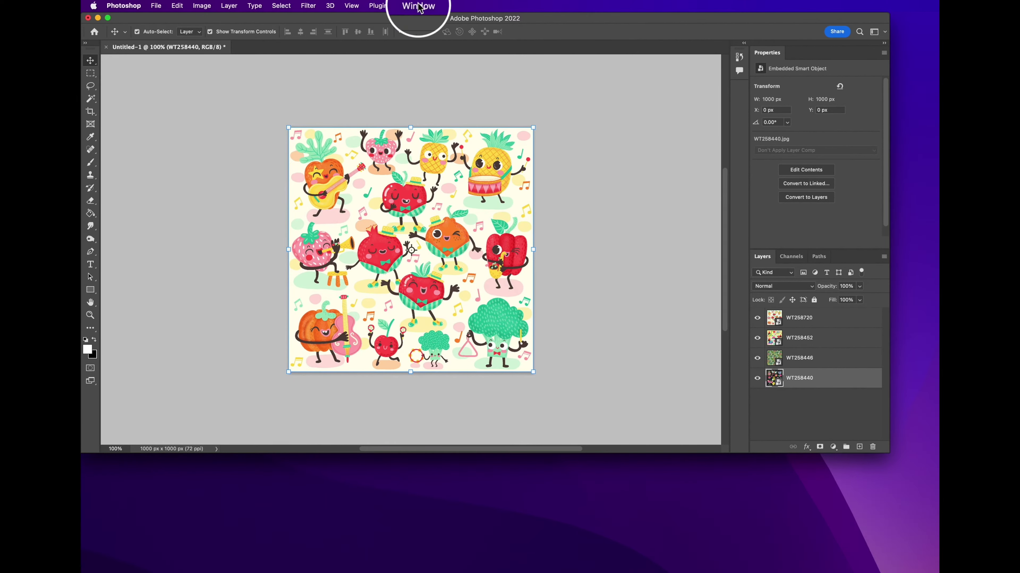
Step: Show the Timeline panel from the Window menu
{"action": "left_click", "coordinate": [418, 6]}
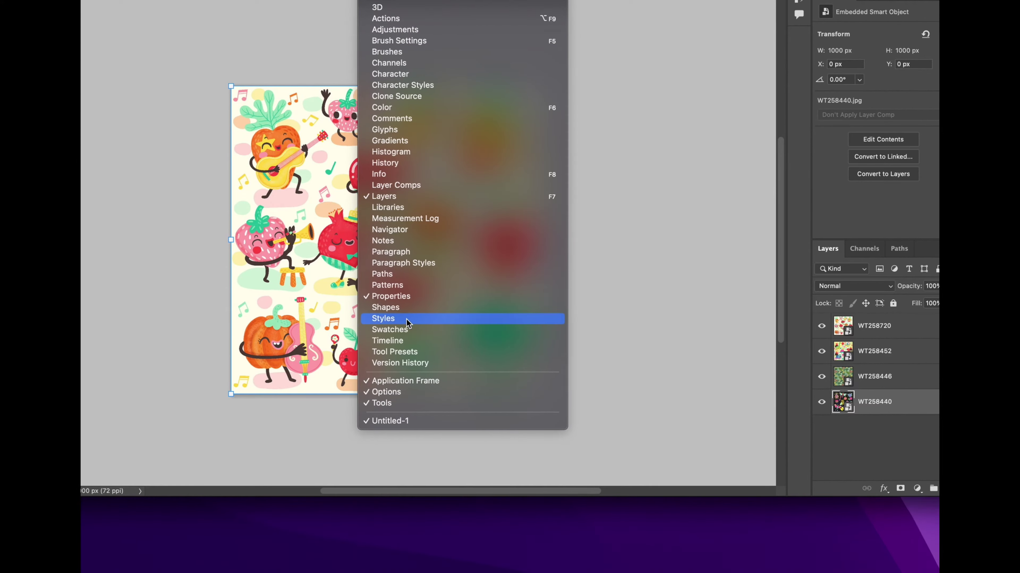
{"action": "left_click", "coordinate": [411, 341]}
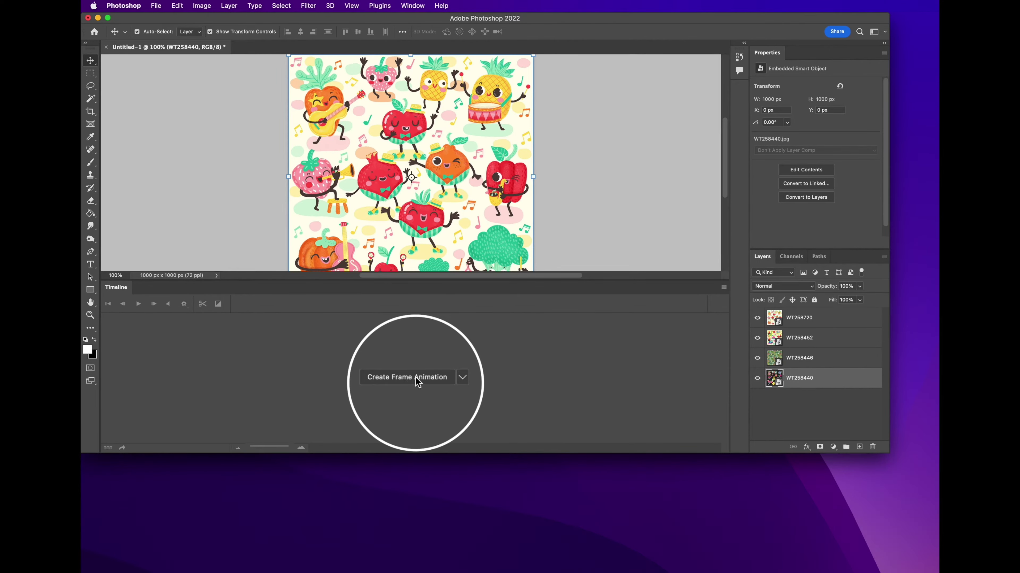
Step: Create a frame animation in the Timeline, then select the WT258720 layer
{"action": "left_click", "coordinate": [406, 377]}
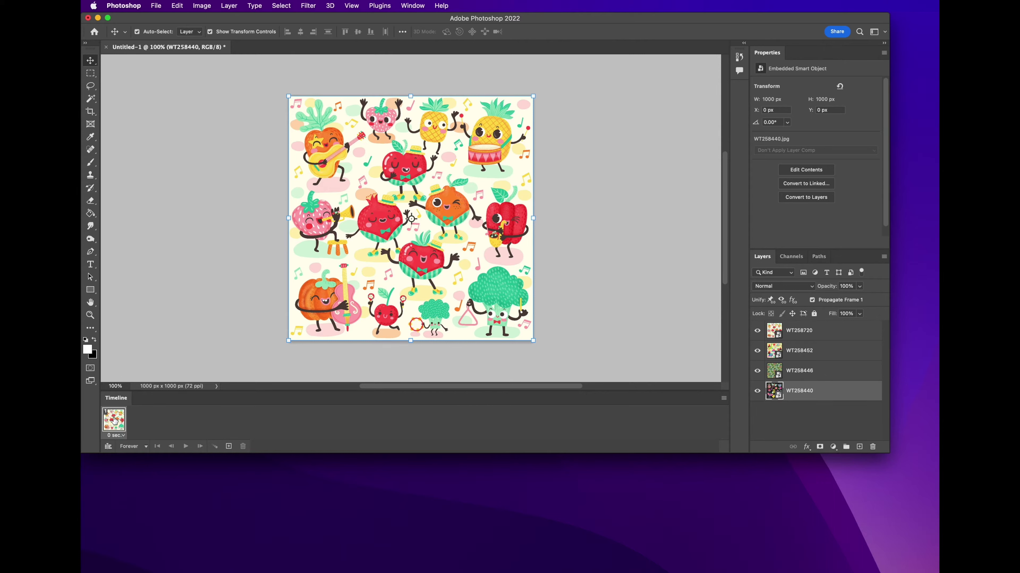
{"action": "left_click", "coordinate": [833, 334]}
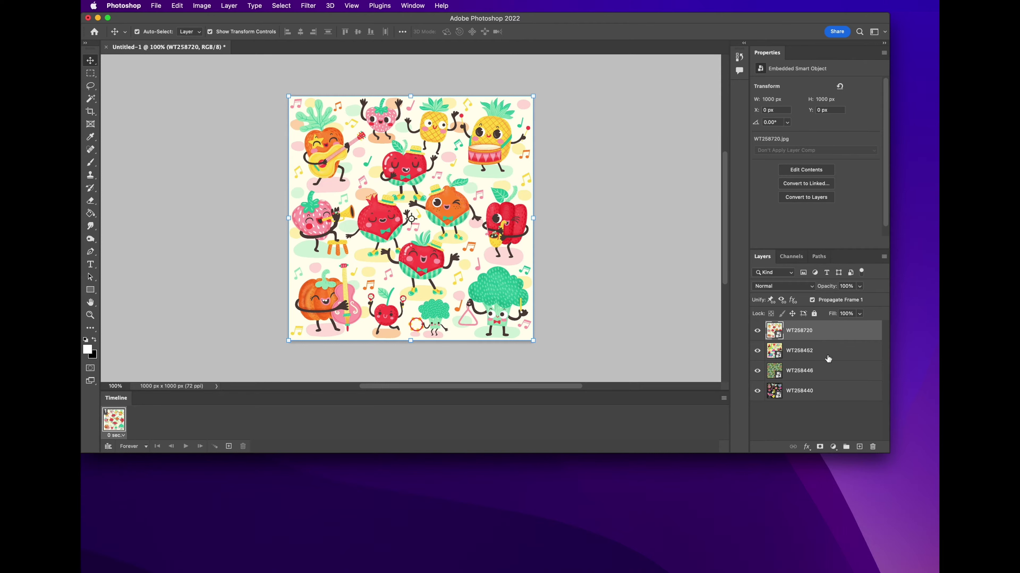
Step: Select all four pattern layers and apply Make Frames From Layers to get four frames
{"action": "left_click", "coordinate": [839, 432]}
{"action": "left_click", "coordinate": [829, 333]}
{"action": "left_click", "coordinate": [833, 397], "text": "shift"}
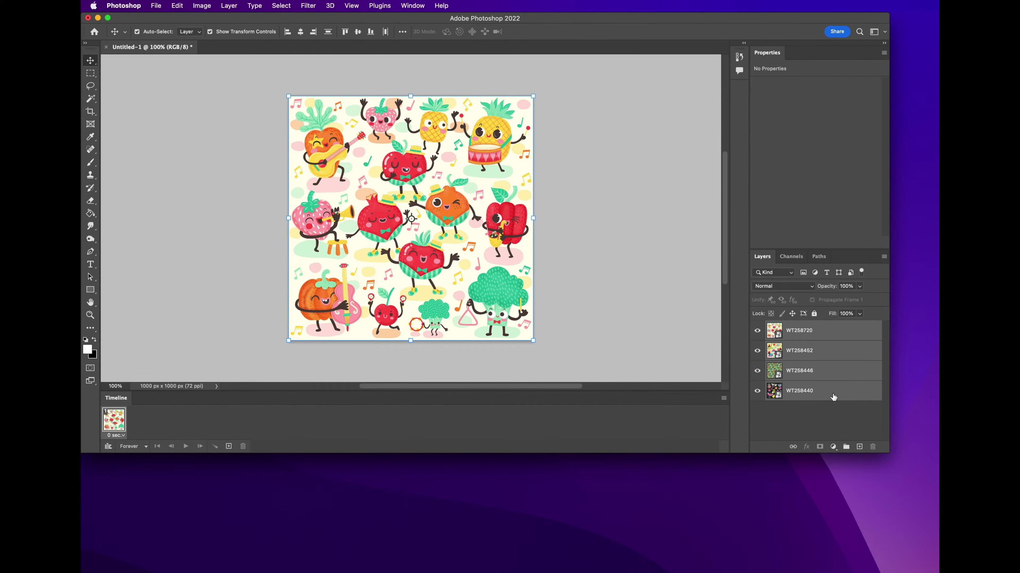
{"action": "left_click", "coordinate": [724, 399]}
{"action": "left_click", "coordinate": [724, 398]}
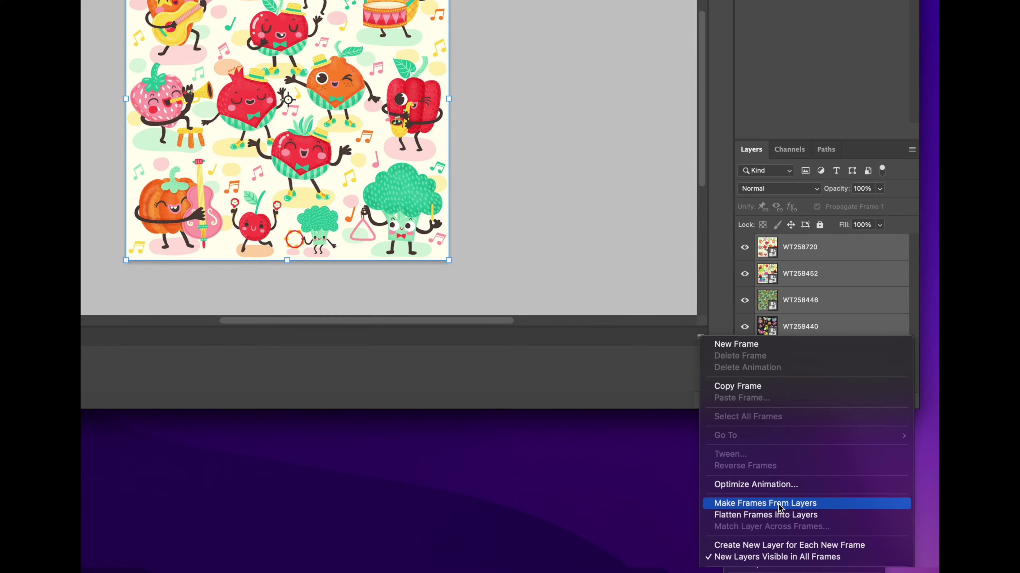
{"action": "left_click", "coordinate": [779, 507]}
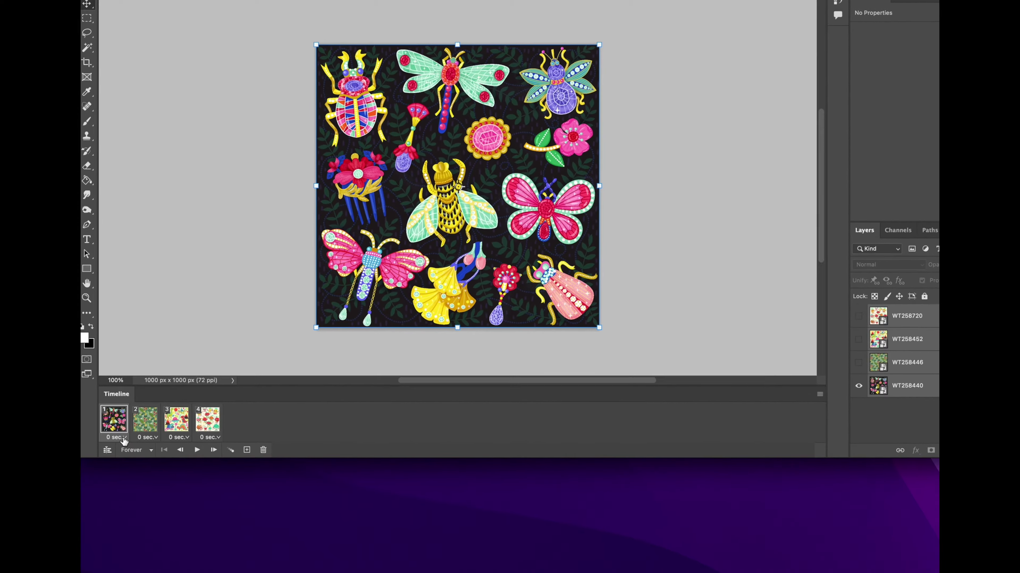
{"action": "left_click", "coordinate": [118, 436]}
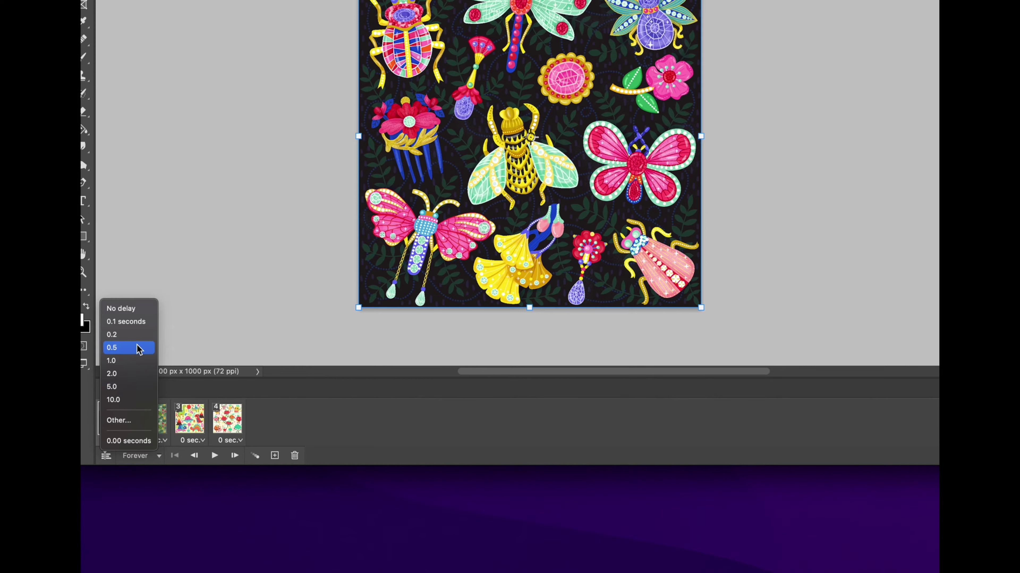
Step: Set the delay of frames 1, 2, 3 and 4 to 1.0 second each
{"action": "left_click", "coordinate": [341, 427]}
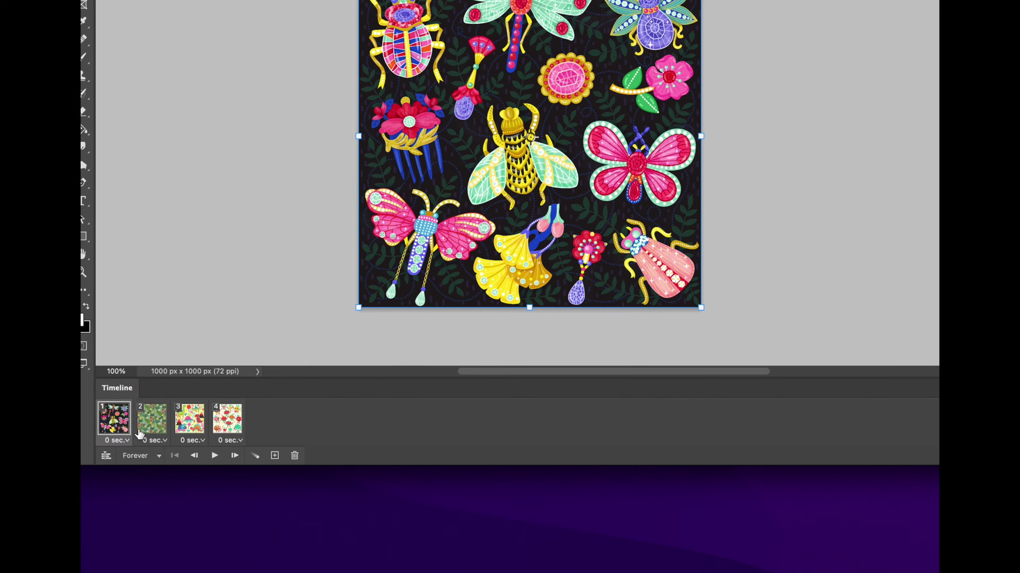
{"action": "left_click", "coordinate": [122, 441]}
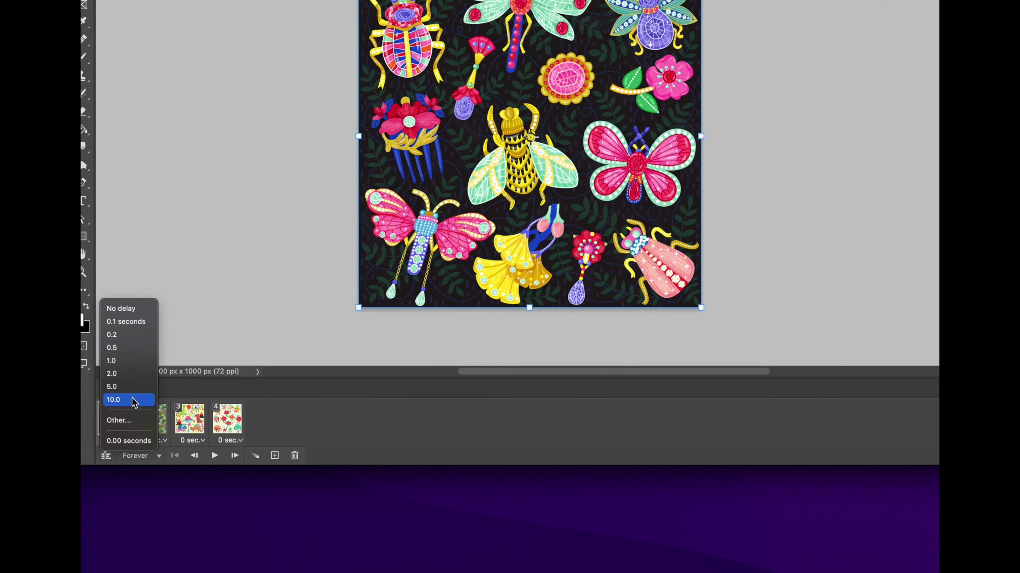
{"action": "left_click", "coordinate": [116, 362]}
{"action": "left_click", "coordinate": [158, 440]}
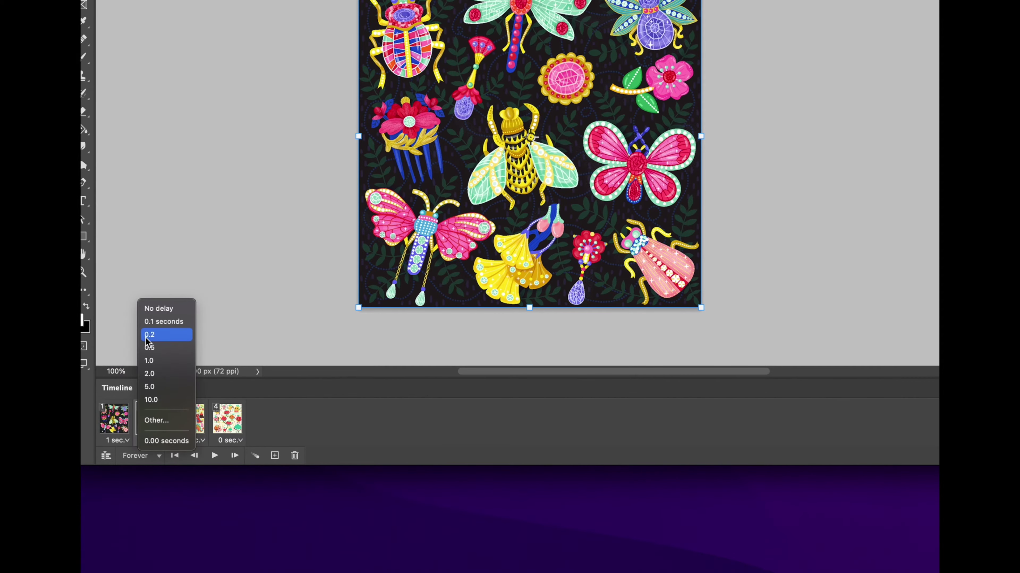
{"action": "left_click", "coordinate": [159, 361]}
{"action": "left_click", "coordinate": [198, 441]}
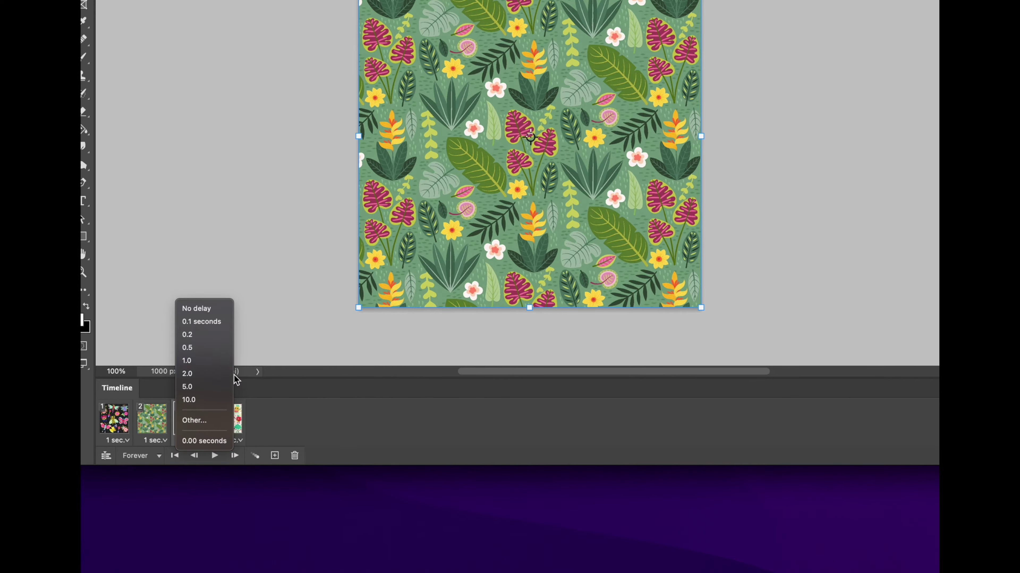
{"action": "left_click", "coordinate": [229, 360]}
{"action": "left_click", "coordinate": [237, 440]}
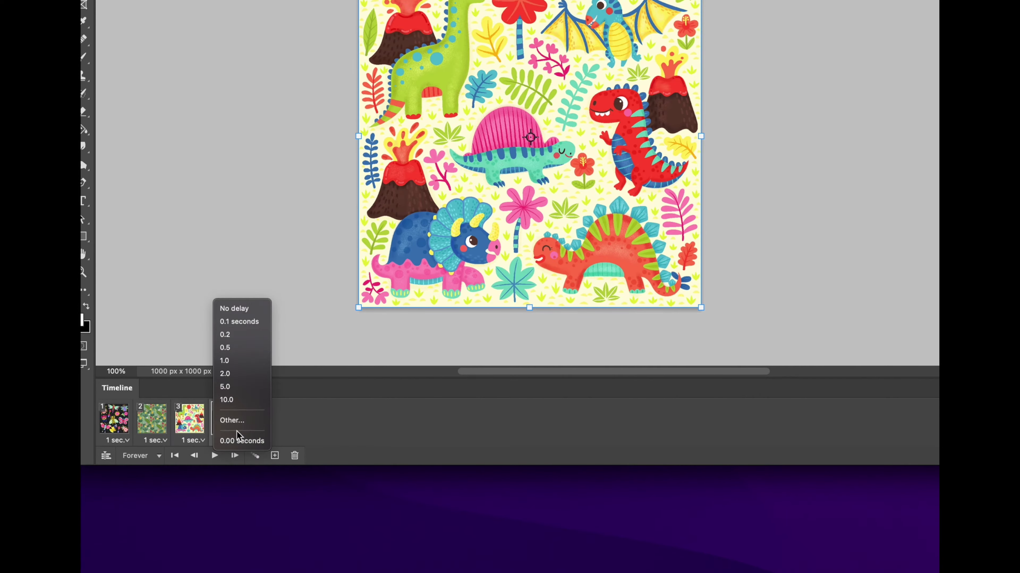
{"action": "left_click", "coordinate": [234, 360]}
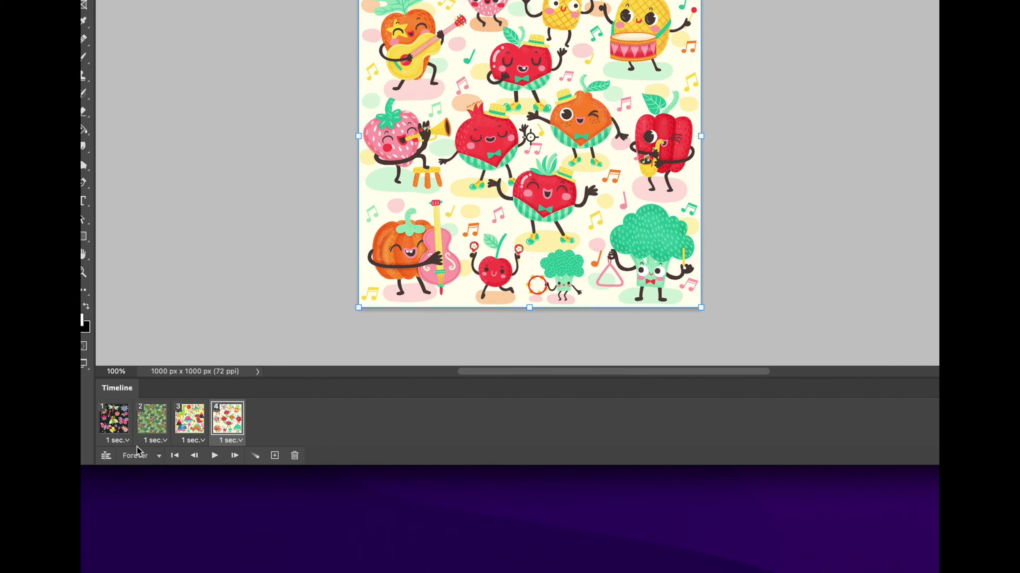
{"action": "left_click", "coordinate": [135, 455]}
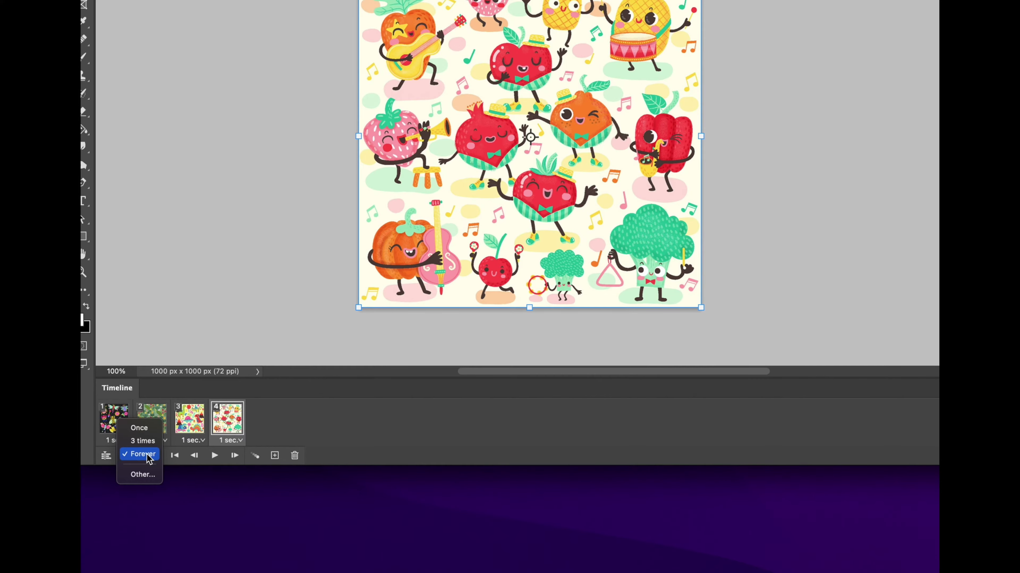
{"action": "left_click", "coordinate": [369, 414]}
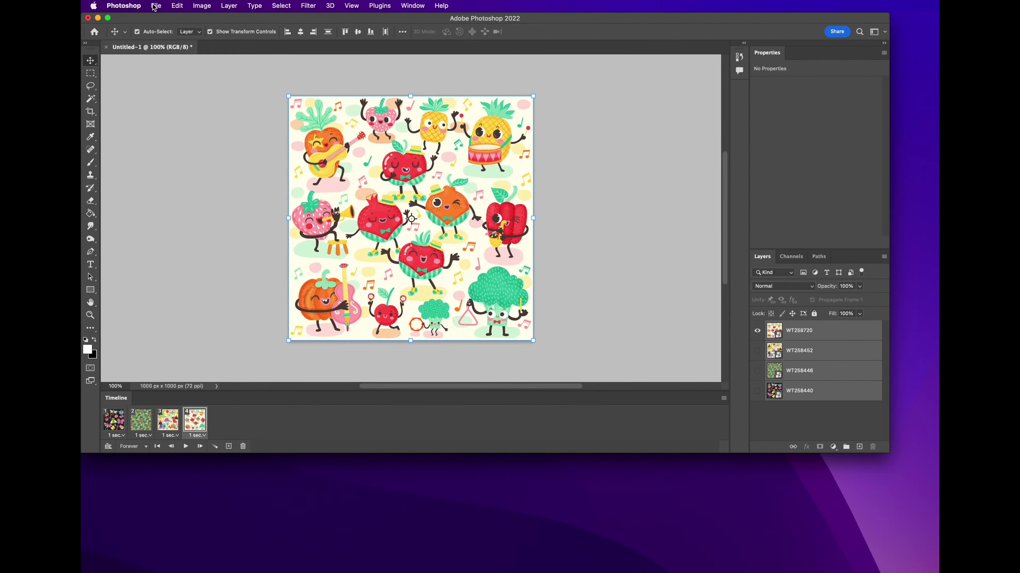
Step: Start File > Save As and choose saving on your computer instead of the cloud
{"action": "left_click", "coordinate": [155, 6]}
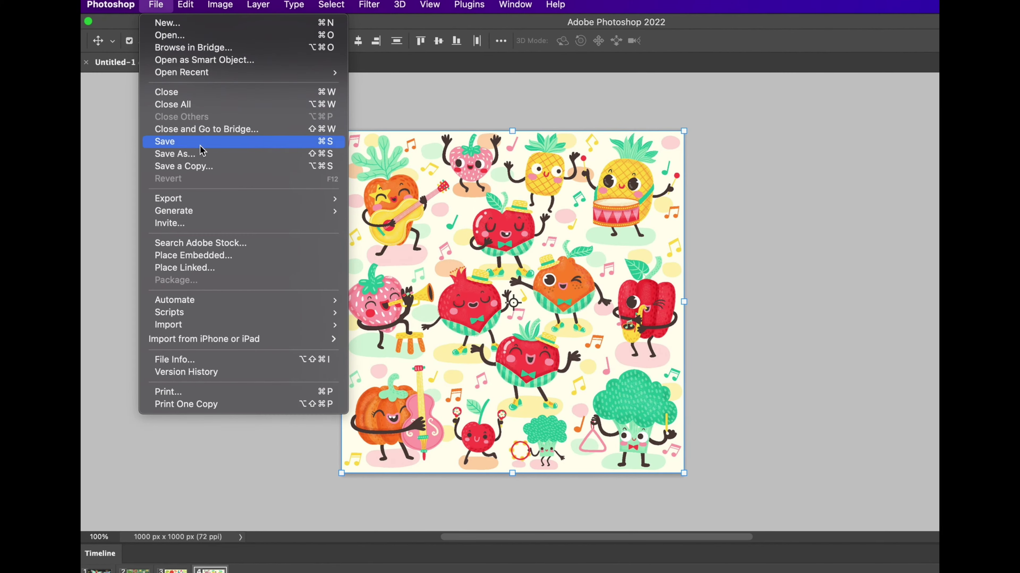
{"action": "left_click", "coordinate": [178, 155]}
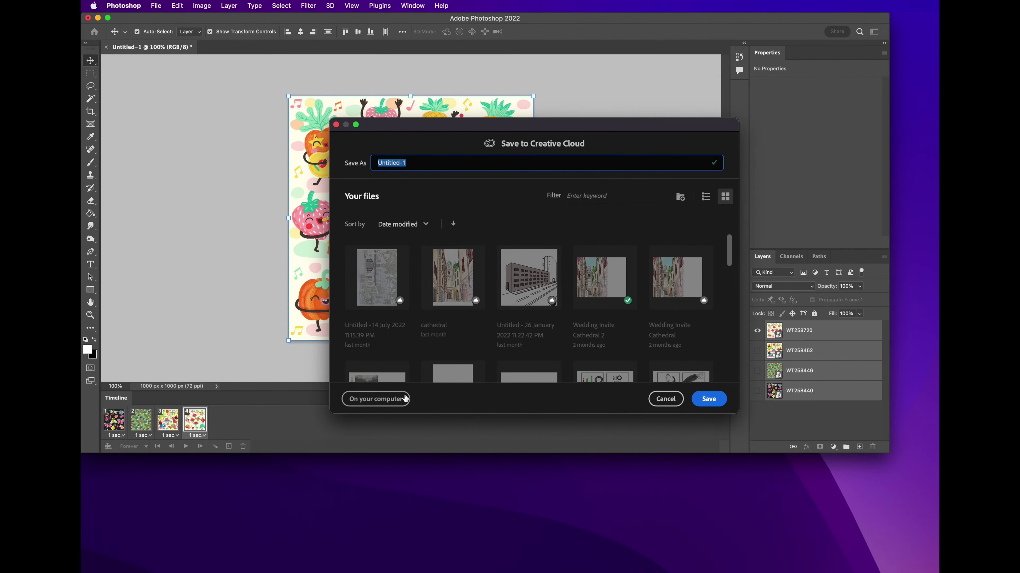
{"action": "left_click", "coordinate": [377, 399]}
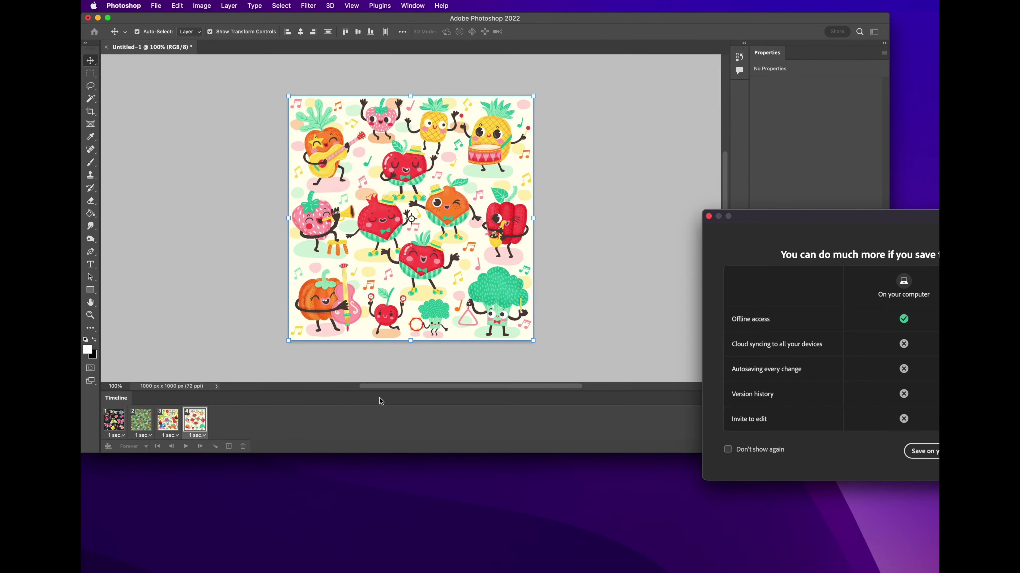
{"action": "left_click_drag", "start_coordinate": [891, 215], "coordinate": [455, 144]}
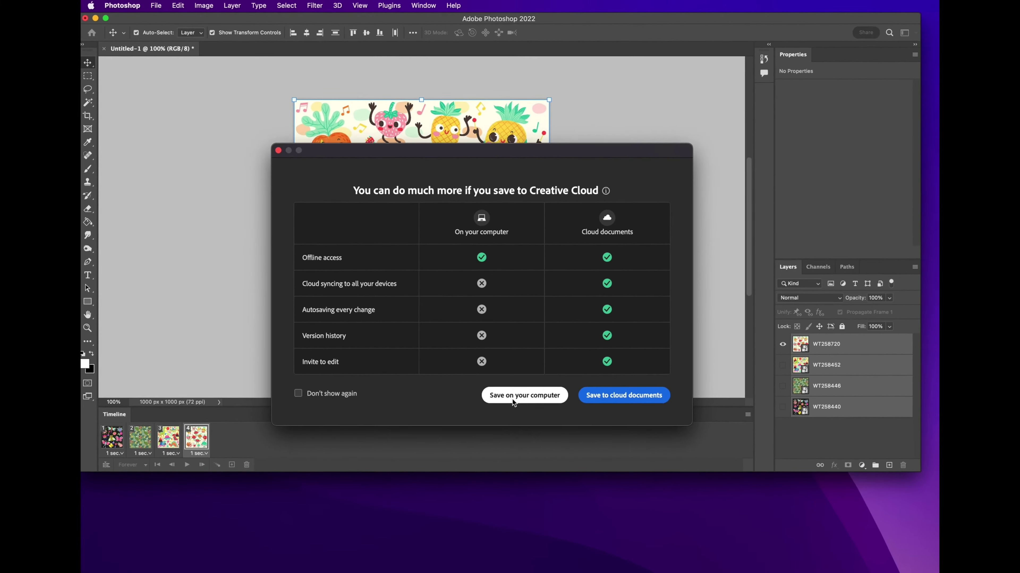
{"action": "left_click", "coordinate": [498, 379]}
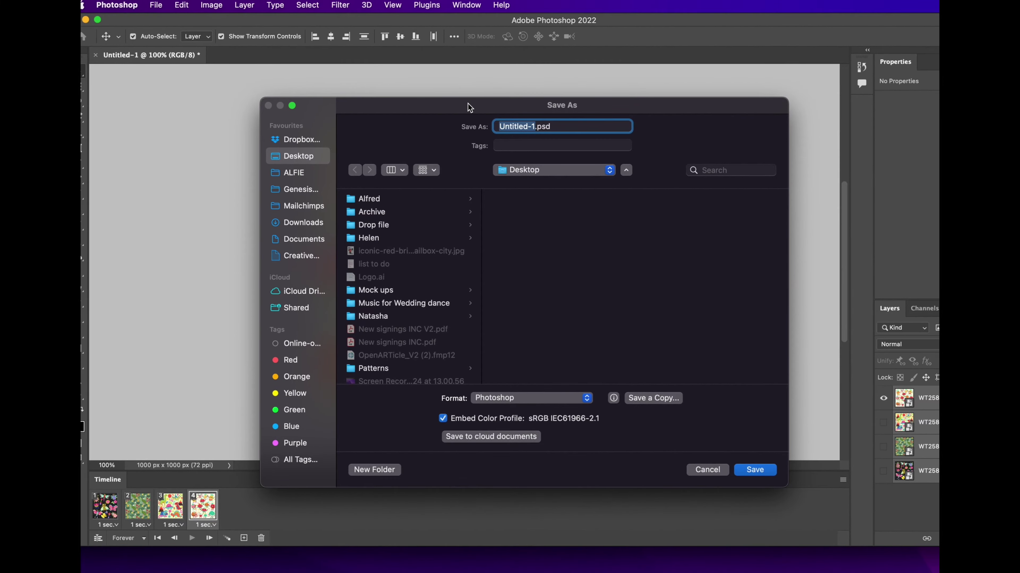
{"action": "left_click_drag", "start_coordinate": [470, 107], "coordinate": [440, 107]}
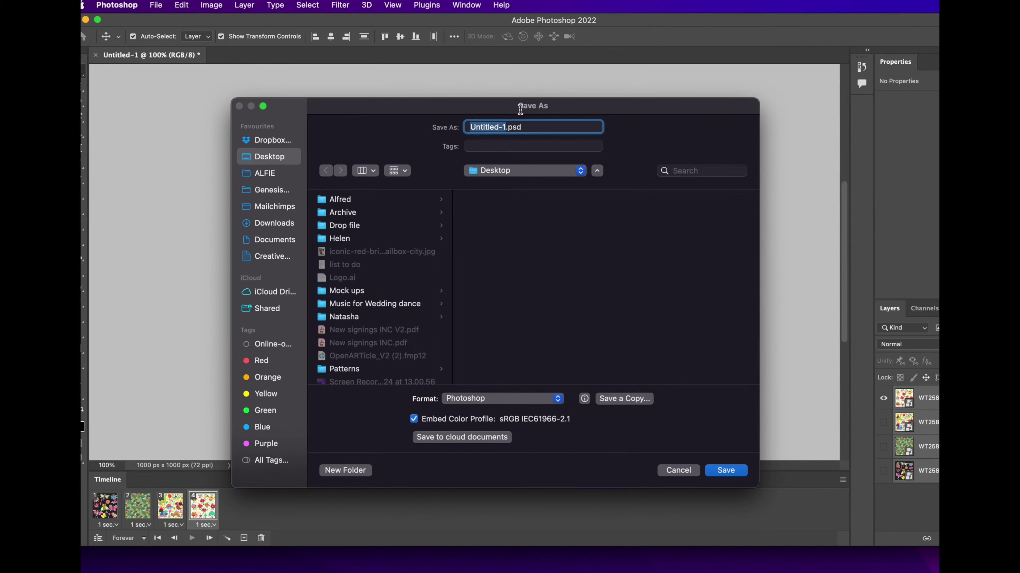
{"action": "left_click_drag", "start_coordinate": [479, 103], "coordinate": [445, 92]}
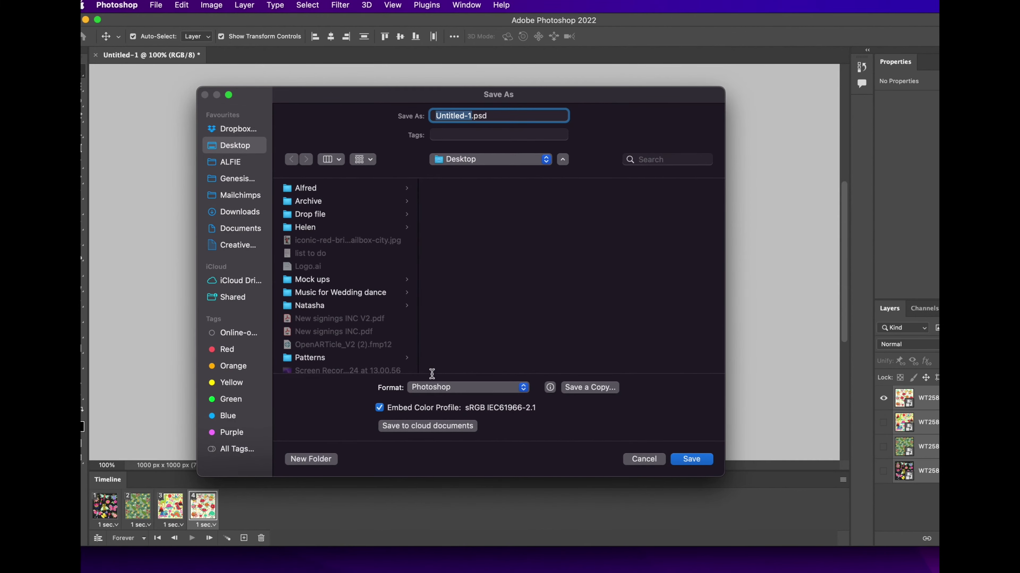
Step: Start a Save a Copy on the Desktop with the file name 'Animation Patterns'
{"action": "left_click", "coordinate": [574, 386]}
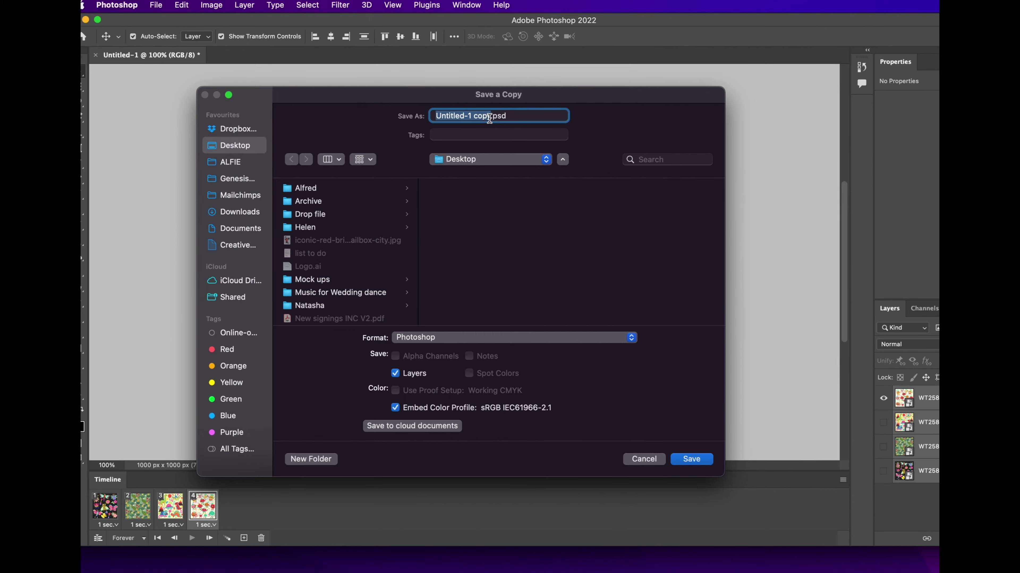
{"action": "key", "text": "BackSpace"}
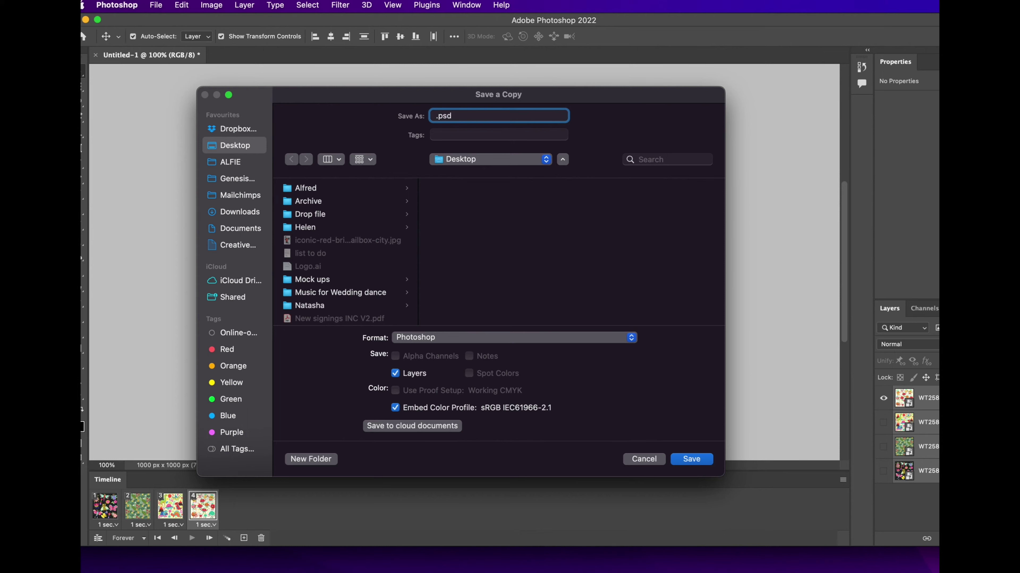
{"action": "type", "text": "Anima"}
{"action": "type", "text": "tion Patterns"}
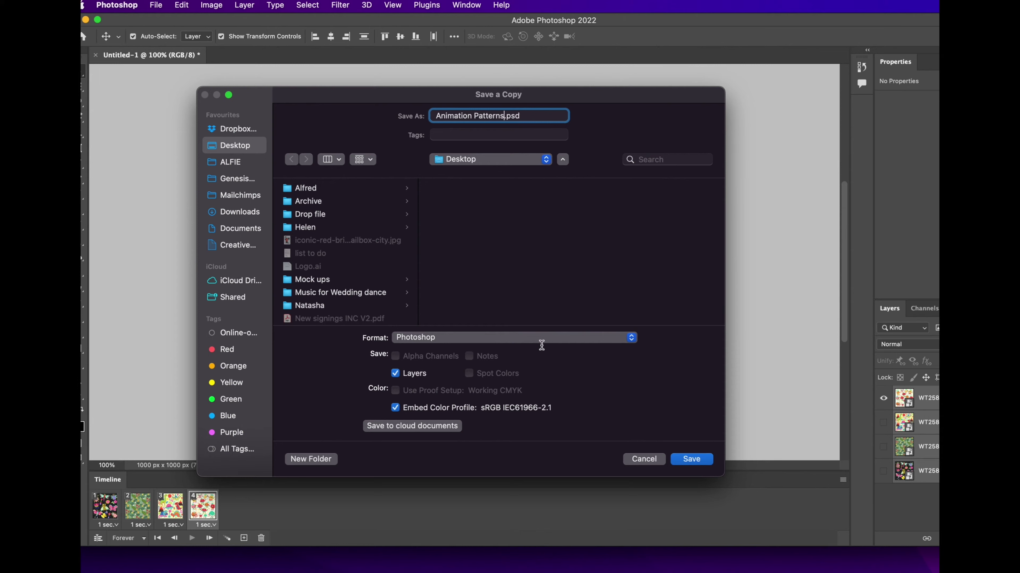
Step: Save the copy as Animation Patterns.gif with default GIF options, then minimize Photoshop
{"action": "left_click", "coordinate": [479, 336]}
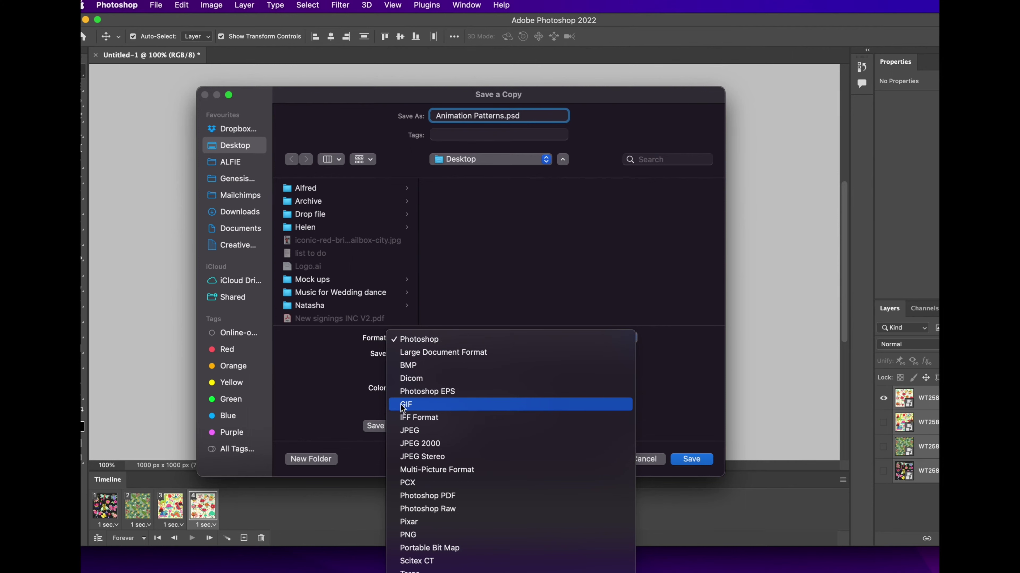
{"action": "left_click", "coordinate": [438, 407]}
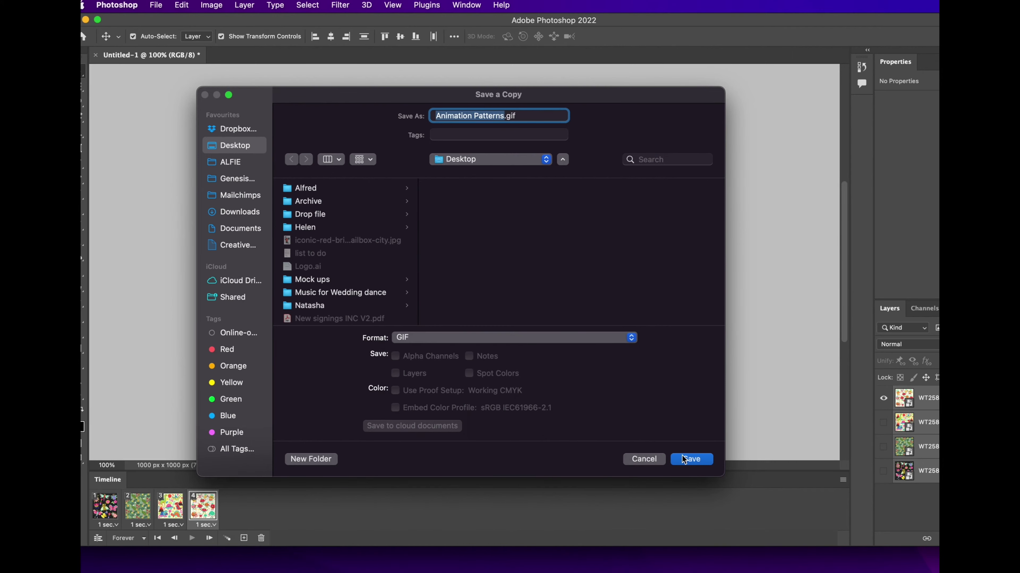
{"action": "left_click", "coordinate": [692, 459]}
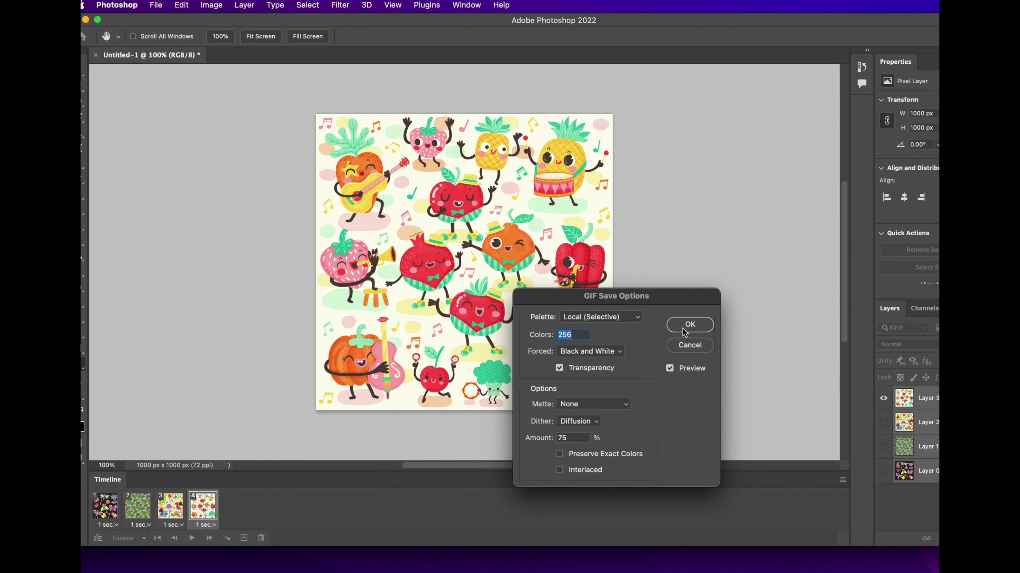
{"action": "left_click", "coordinate": [689, 325]}
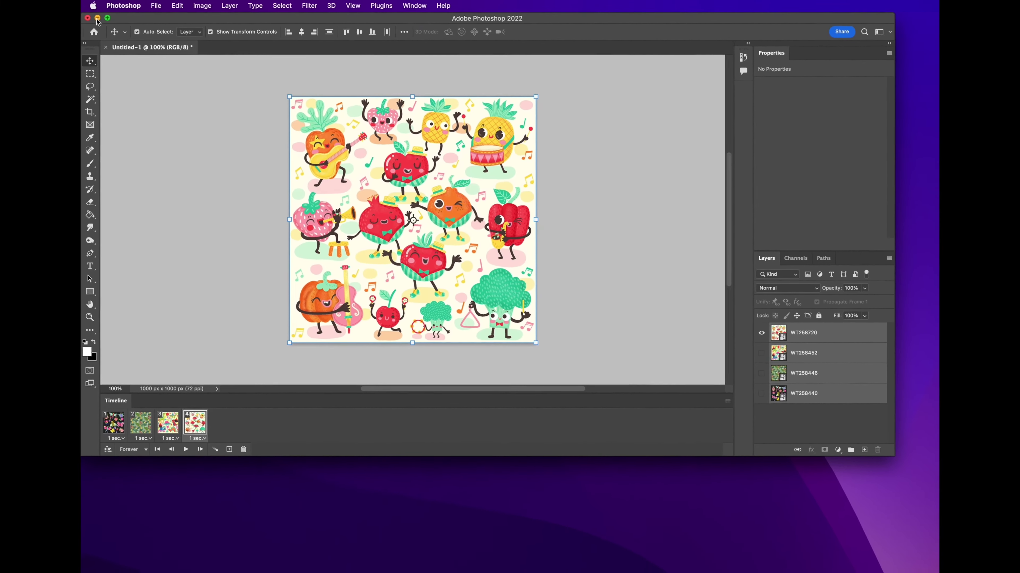
{"action": "key", "text": "super+m"}
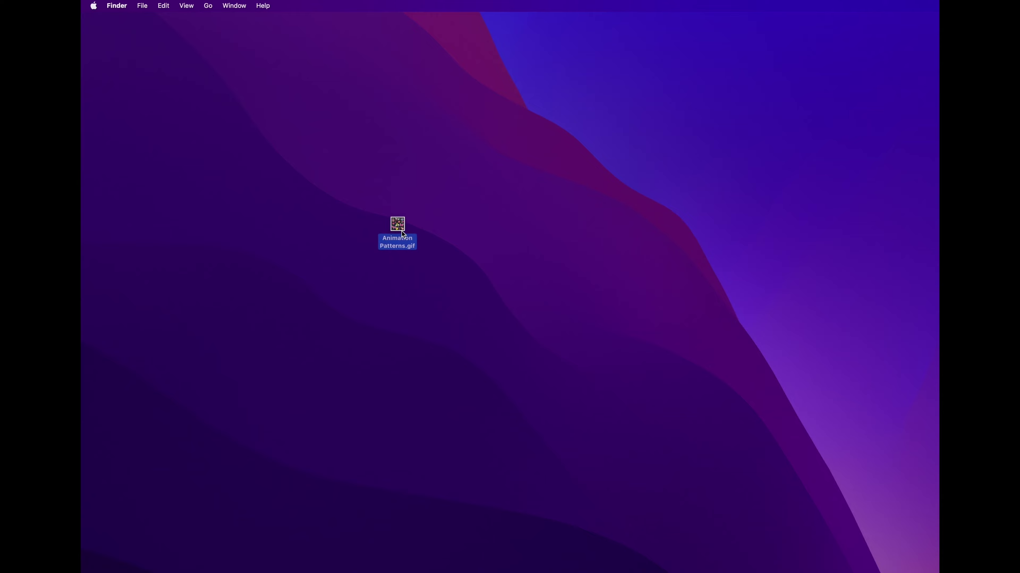
Step: Drag Animation Patterns.gif from the Desktop onto Safari to open it
{"action": "left_click", "coordinate": [353, 182]}
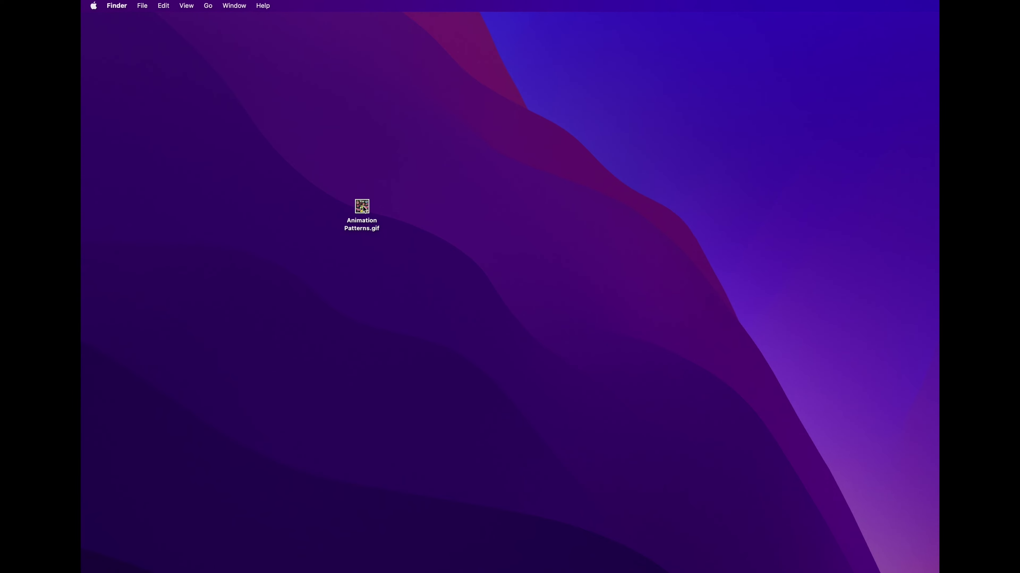
{"action": "left_click_drag", "start_coordinate": [363, 206], "coordinate": [786, 571]}
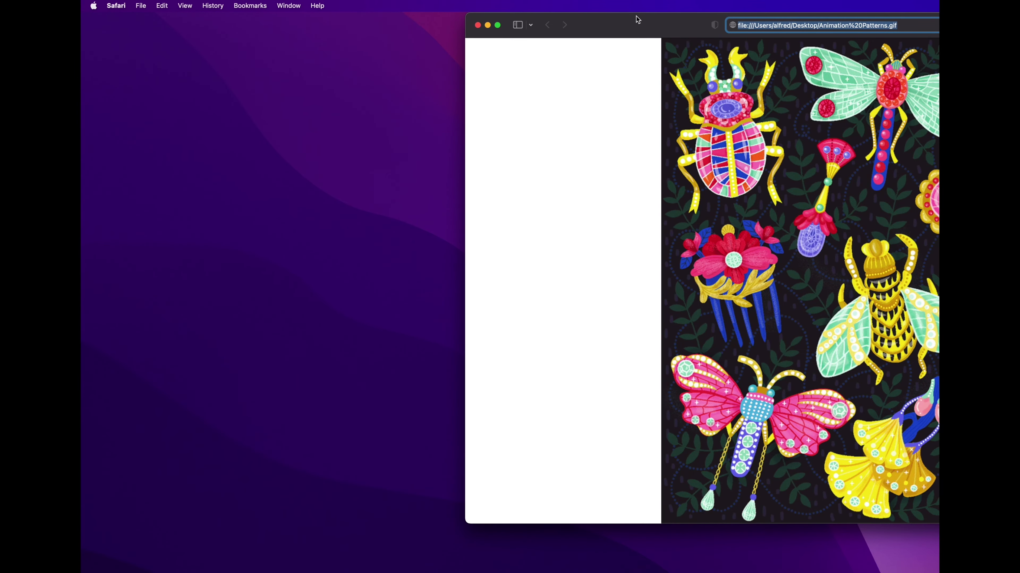
Step: Enlarge the Safari window to watch the four-pattern GIF loop
{"action": "left_click_drag", "start_coordinate": [637, 19], "coordinate": [232, 36]}
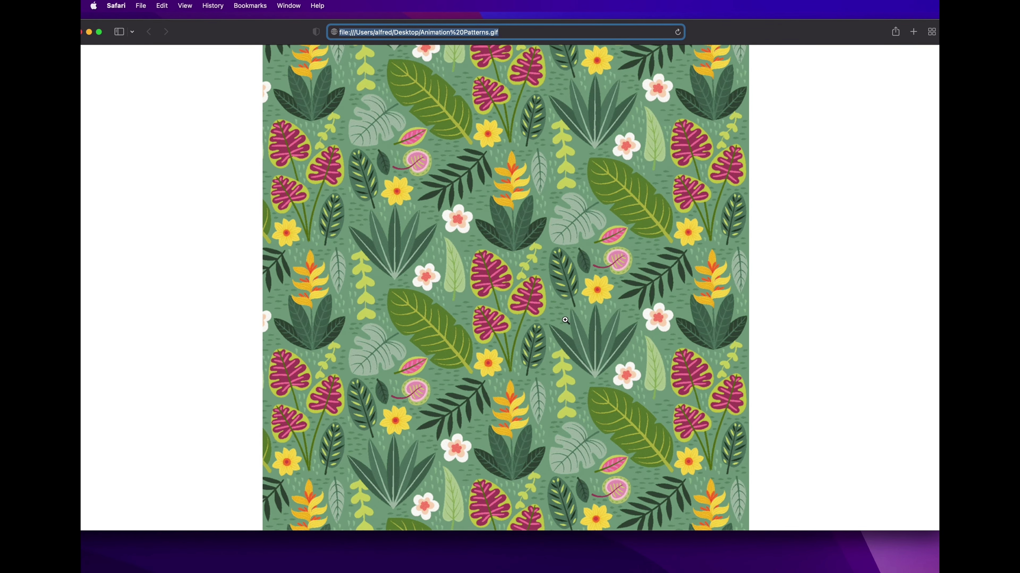